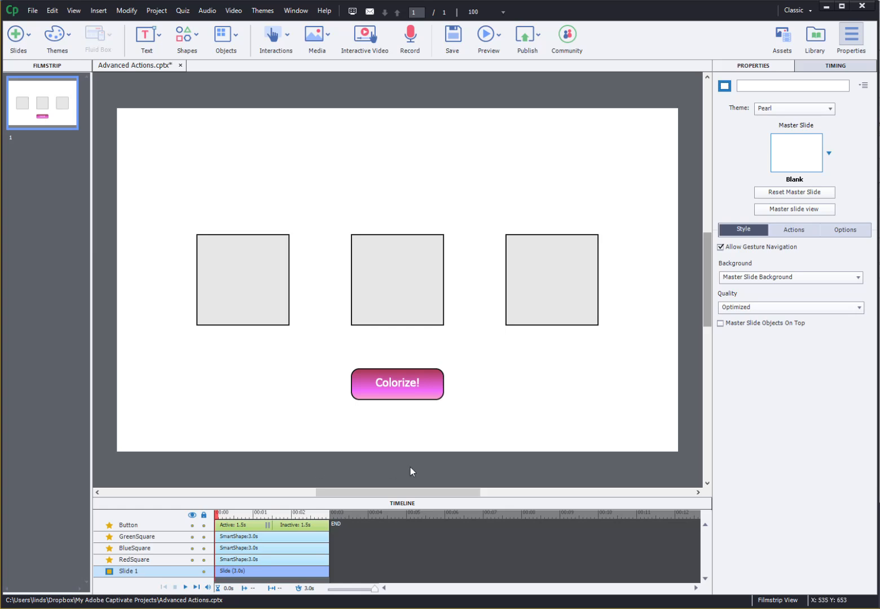
Examine the Normal and Color states of the RedSquare shape, then exit its state view
{"action": "left_click", "coordinate": [252, 284]}
{"action": "left_click", "coordinate": [189, 37]}
{"action": "left_click", "coordinate": [465, 190]}
{"action": "left_click", "coordinate": [265, 251]}
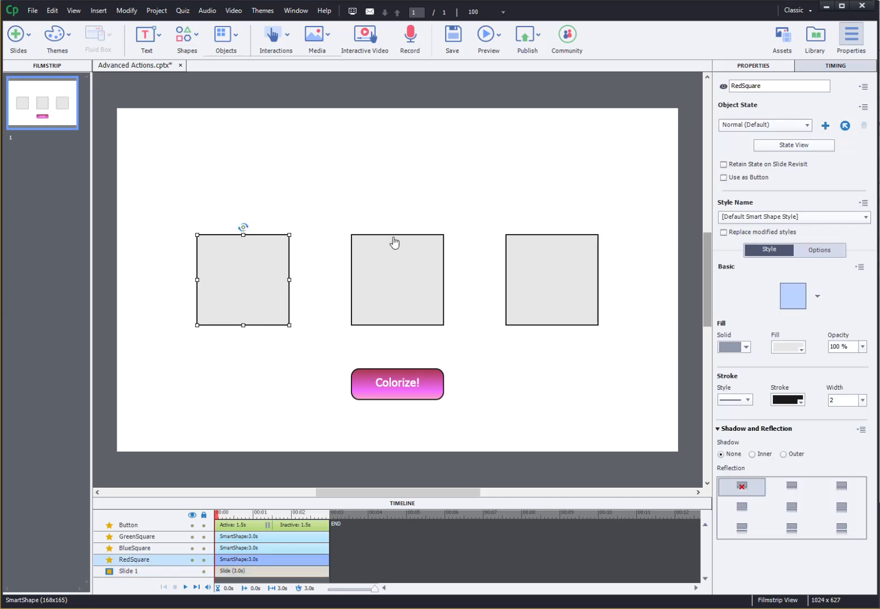
{"action": "left_click", "coordinate": [795, 145]}
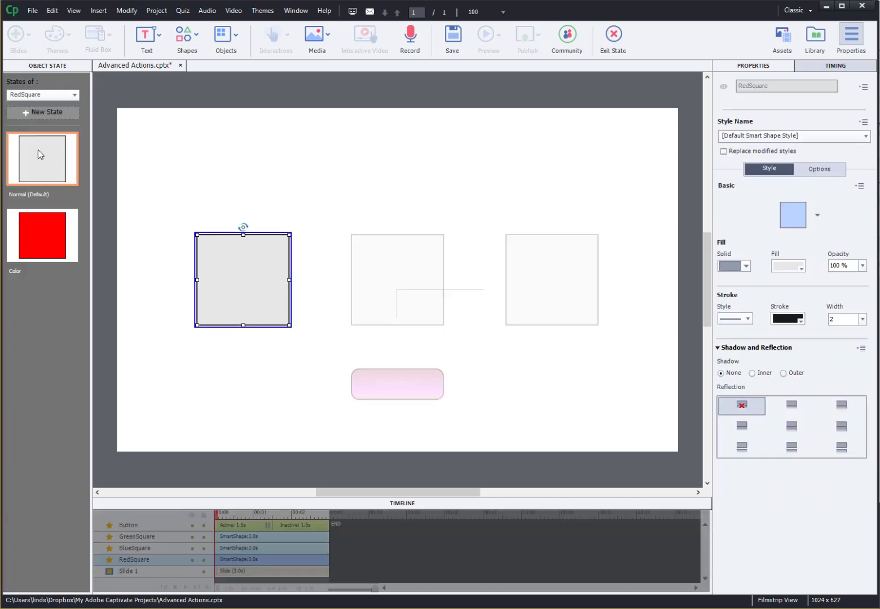
{"action": "left_click", "coordinate": [30, 238]}
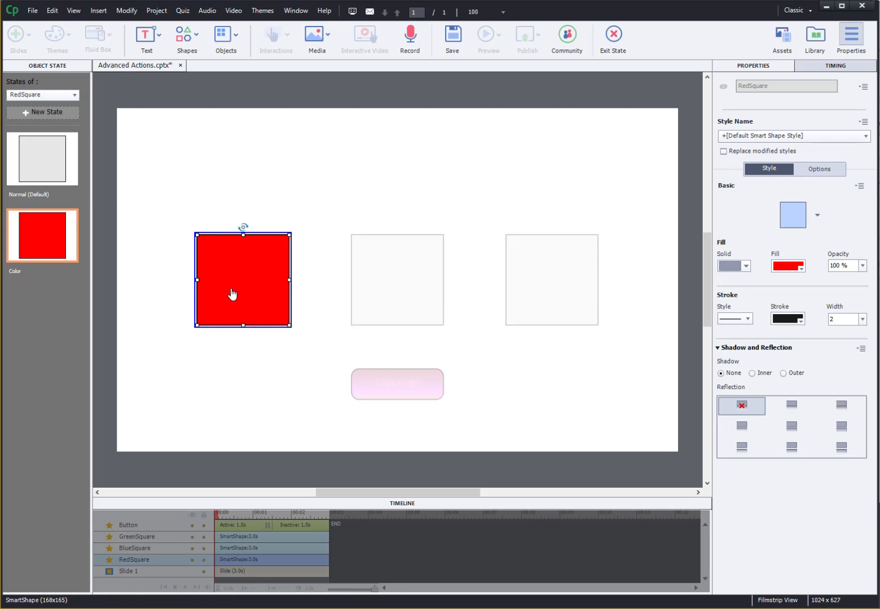
{"action": "left_click", "coordinate": [609, 40]}
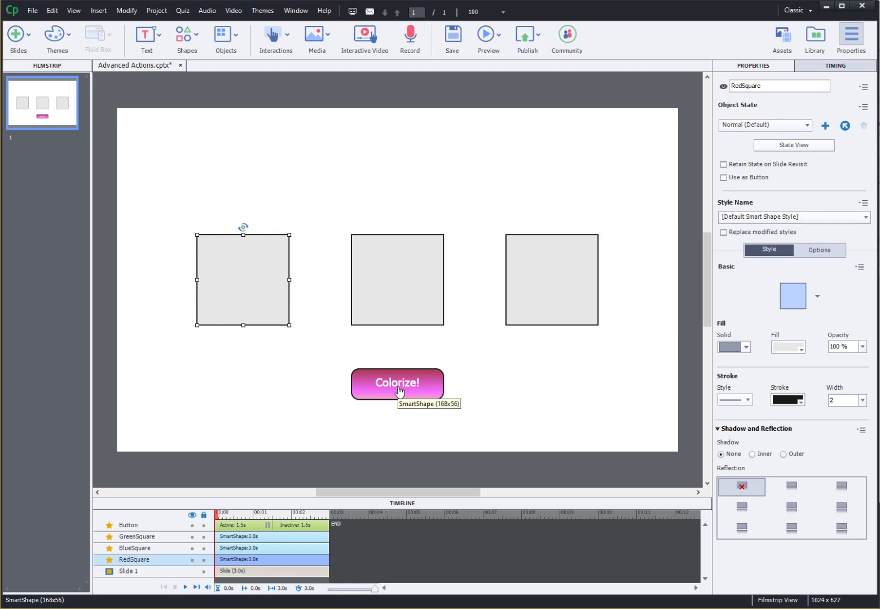
Examine the object states of BlueSquare and GreenSquare, then exit the state view
{"action": "left_click", "coordinate": [404, 269]}
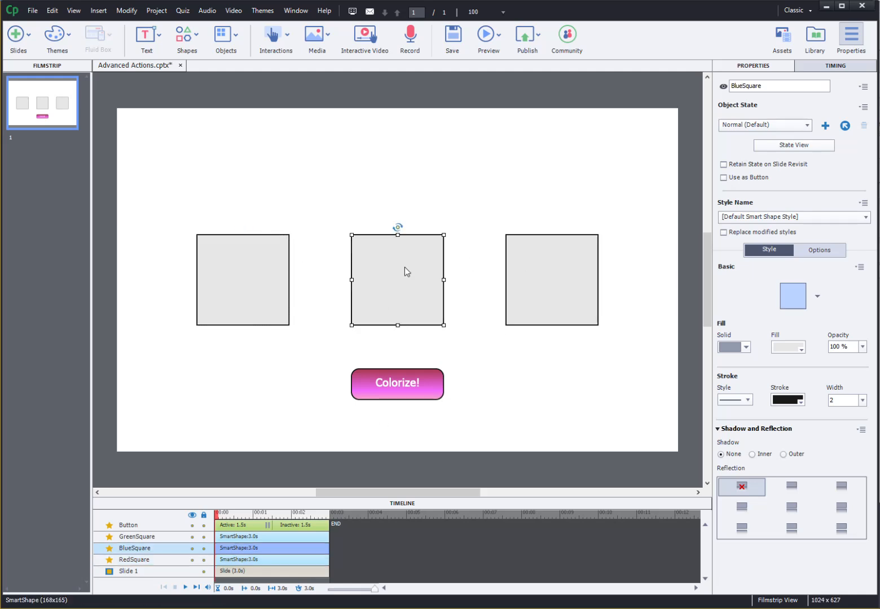
{"action": "left_click", "coordinate": [794, 145]}
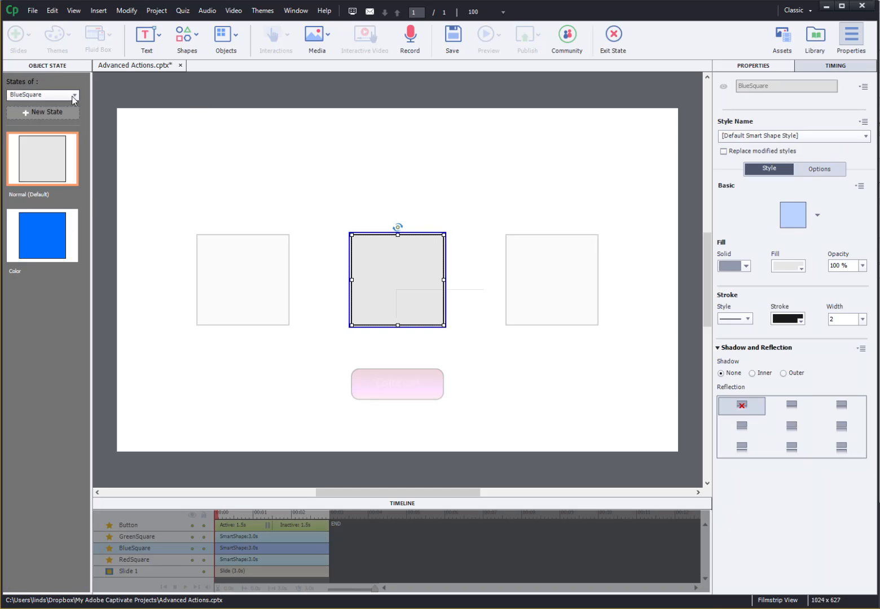
{"action": "left_click", "coordinate": [65, 95]}
{"action": "left_click", "coordinate": [57, 136]}
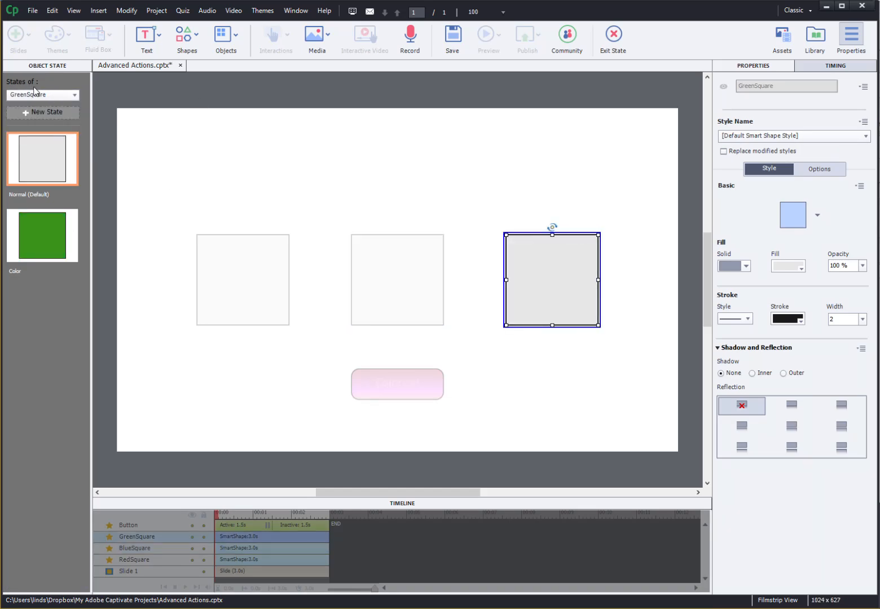
{"action": "left_click", "coordinate": [615, 36]}
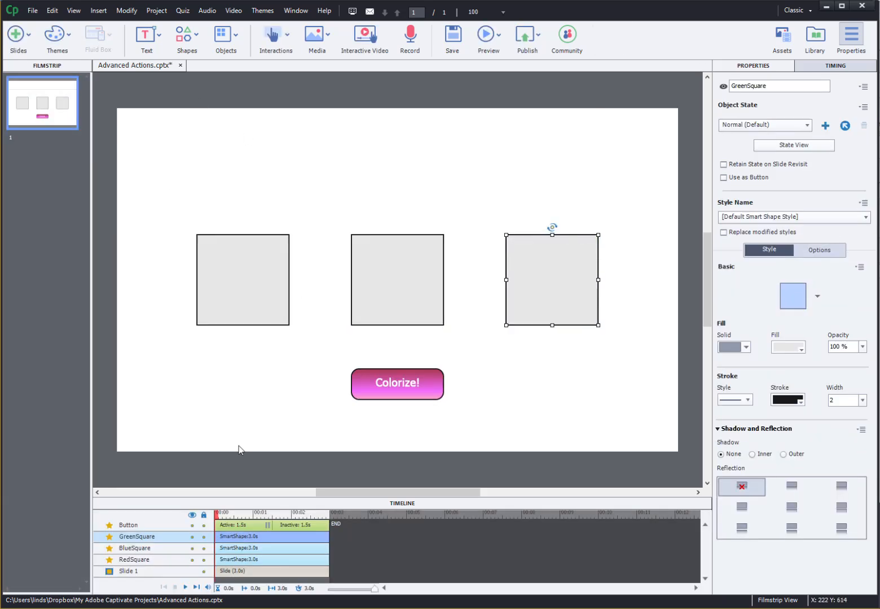
Check the object names of the three squares and the Colorize! button on the slide
{"action": "left_click", "coordinate": [376, 291]}
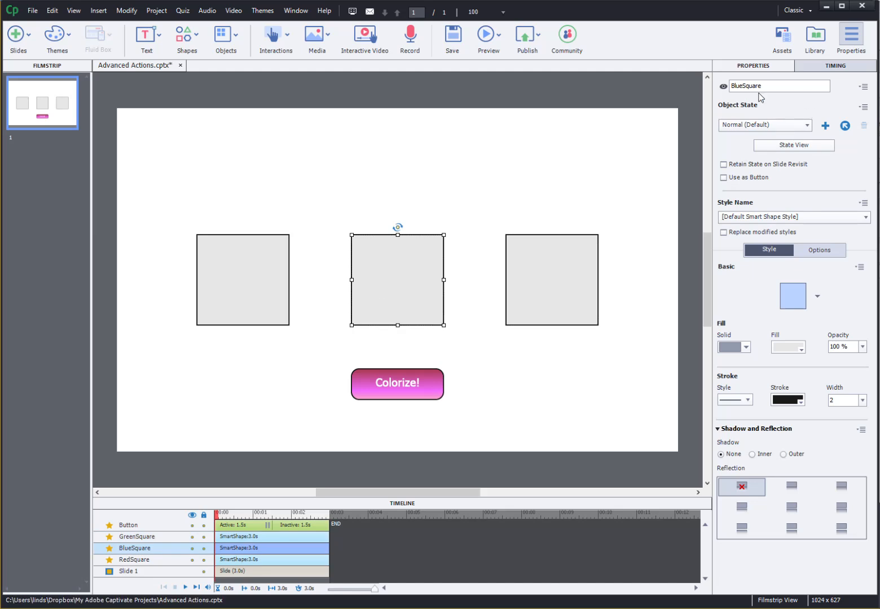
{"action": "left_click", "coordinate": [558, 249]}
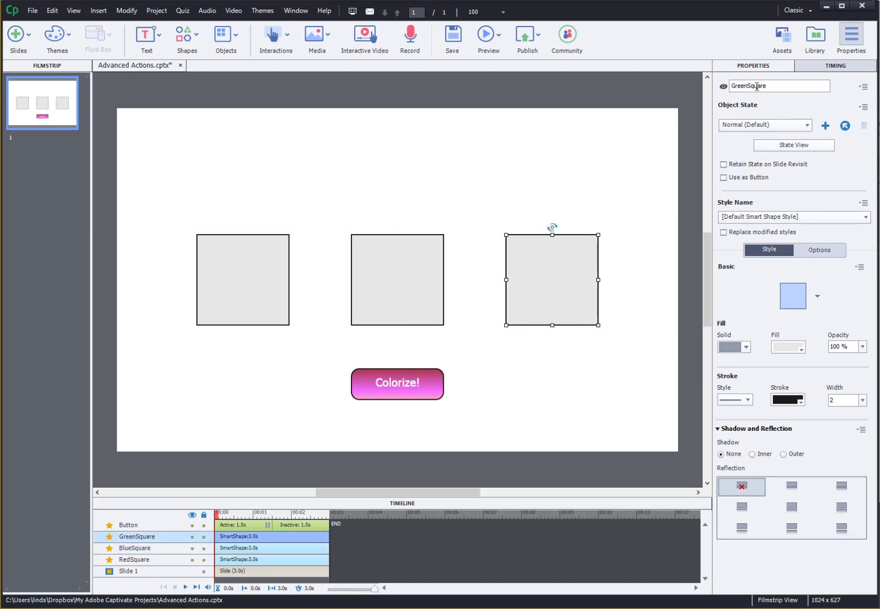
{"action": "left_click", "coordinate": [247, 257]}
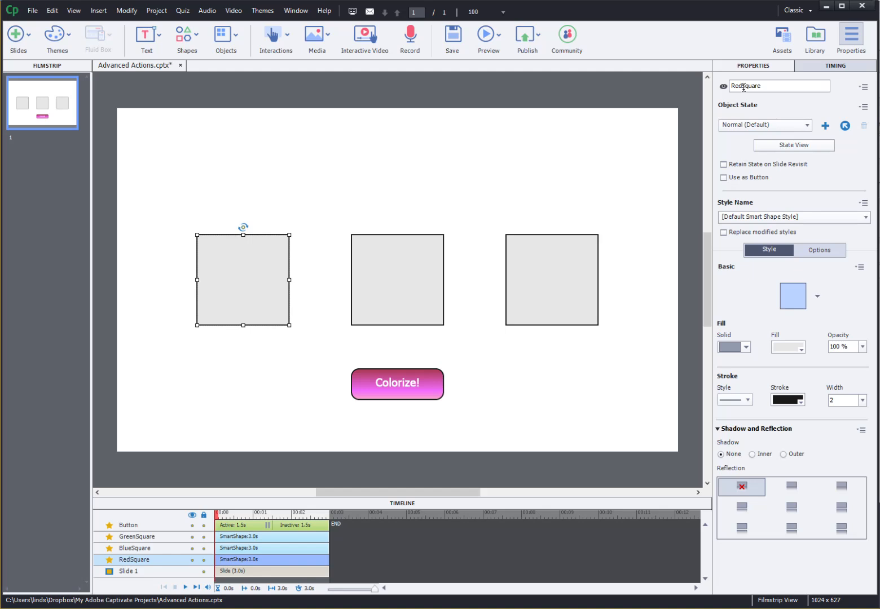
{"action": "left_click", "coordinate": [403, 394]}
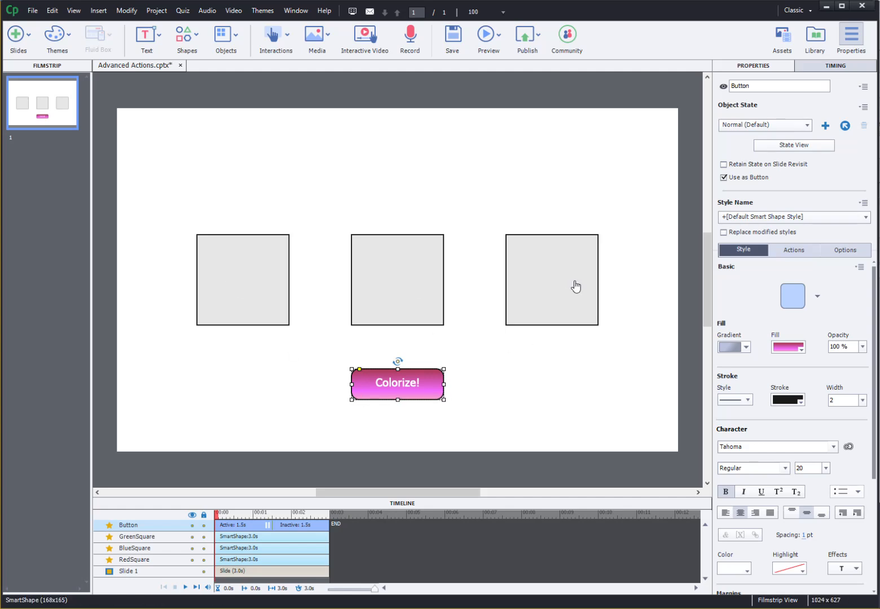
{"action": "left_click", "coordinate": [389, 174]}
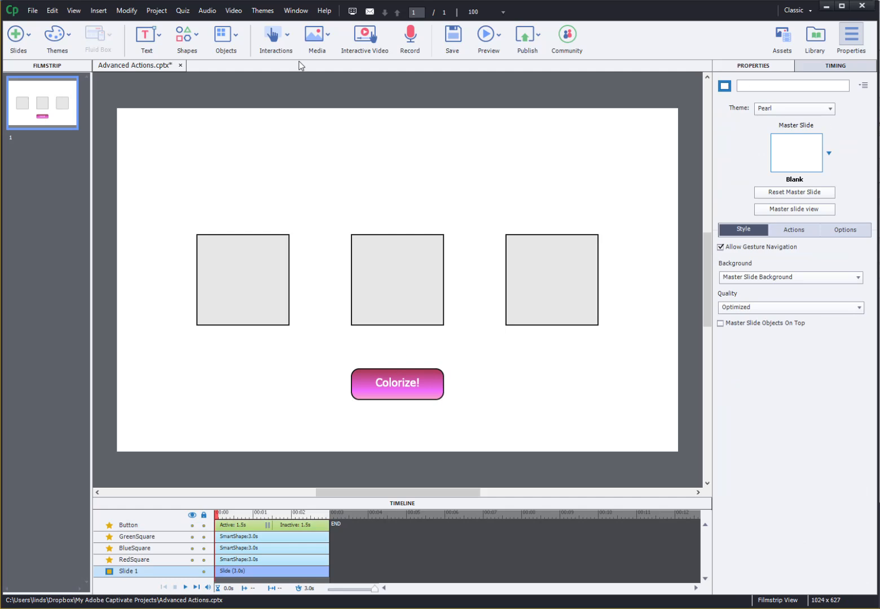
Open the existing Colorize action in the Advanced Actions dialog
{"action": "left_click", "coordinate": [161, 14]}
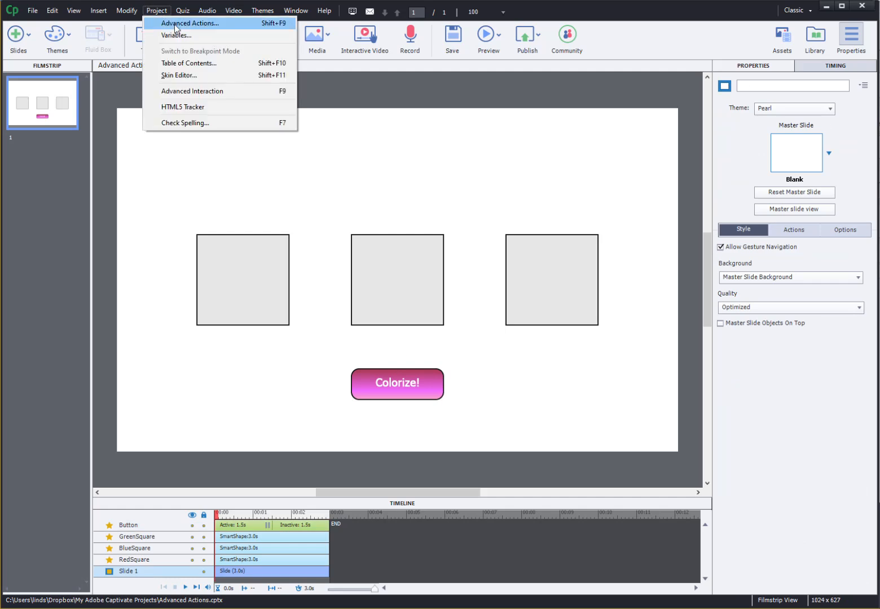
{"action": "left_click", "coordinate": [175, 24]}
{"action": "left_click", "coordinate": [551, 162]}
{"action": "left_click", "coordinate": [550, 174]}
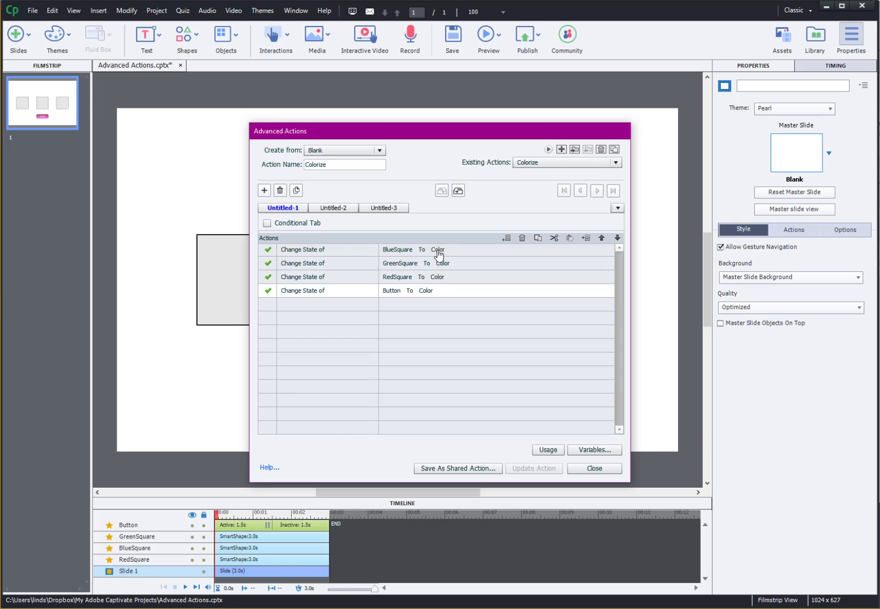
Reassign the first command of the Colorize action to Change State of
{"action": "left_click", "coordinate": [314, 252]}
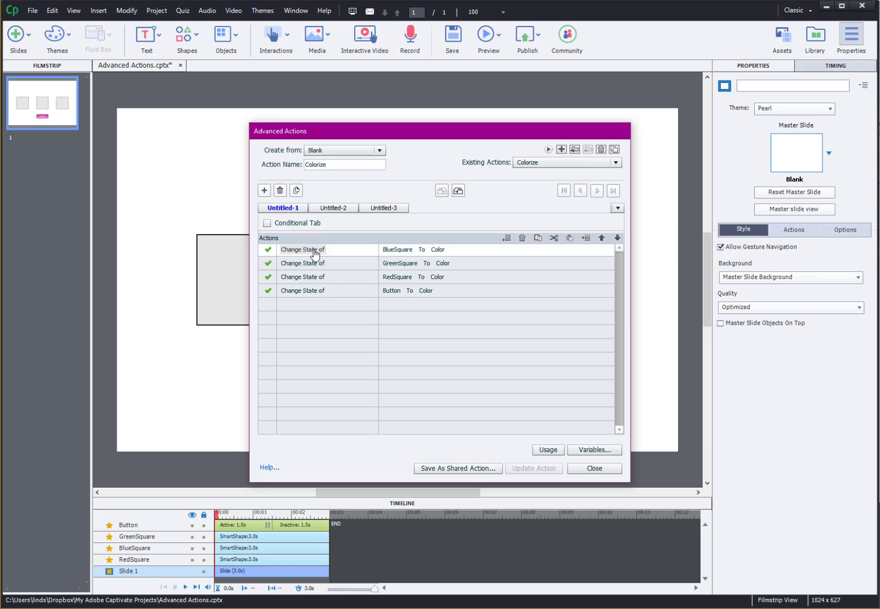
{"action": "left_click", "coordinate": [314, 252]}
{"action": "left_click", "coordinate": [315, 252]}
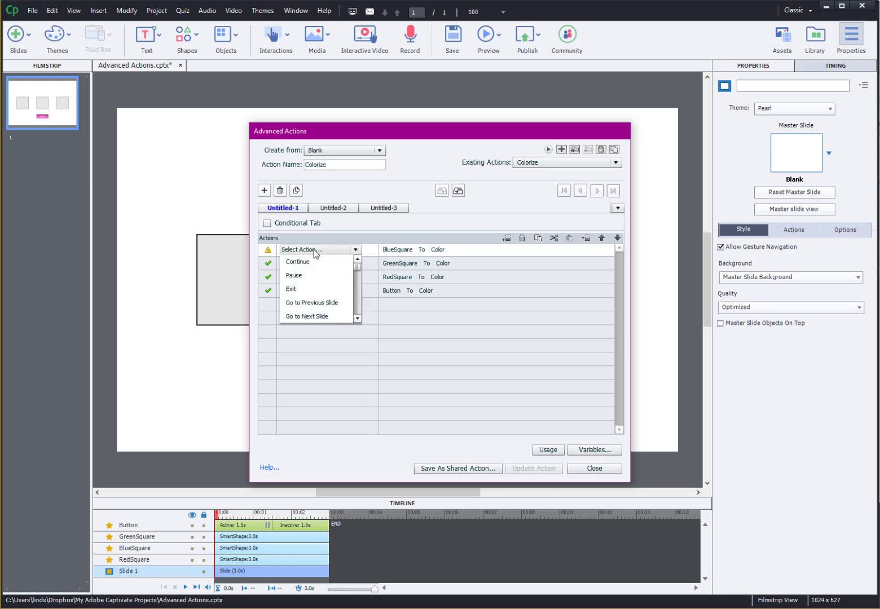
{"action": "left_click_drag", "start_coordinate": [357, 267], "coordinate": [356, 314]}
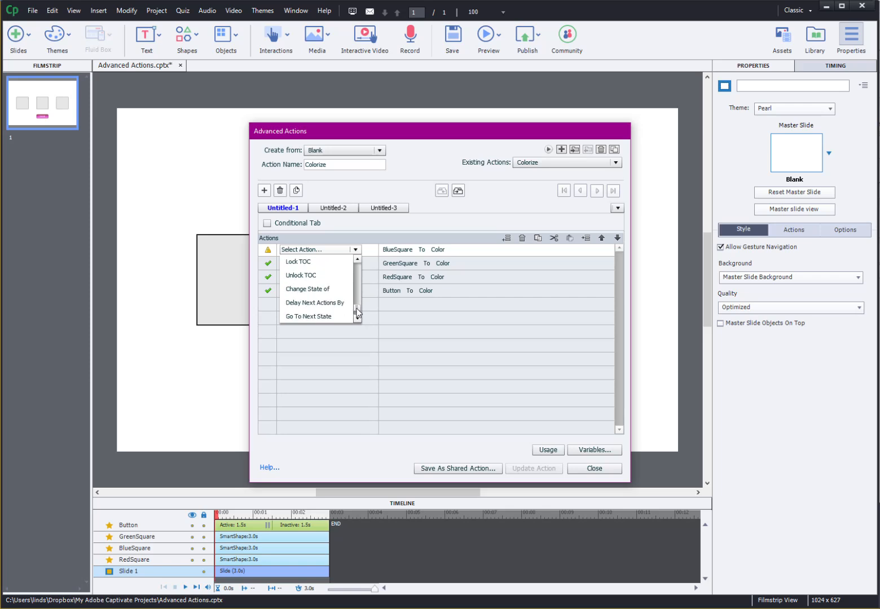
{"action": "left_click", "coordinate": [310, 290]}
{"action": "left_click", "coordinate": [565, 322]}
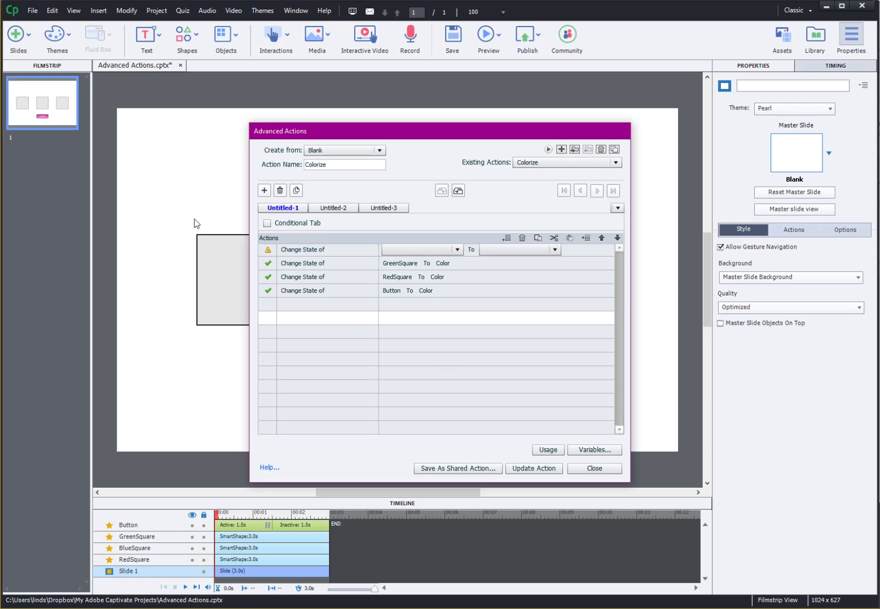
Set the first Change State of command to target BlueSquare with the state Color
{"action": "left_click_drag", "start_coordinate": [416, 134], "coordinate": [602, 130]}
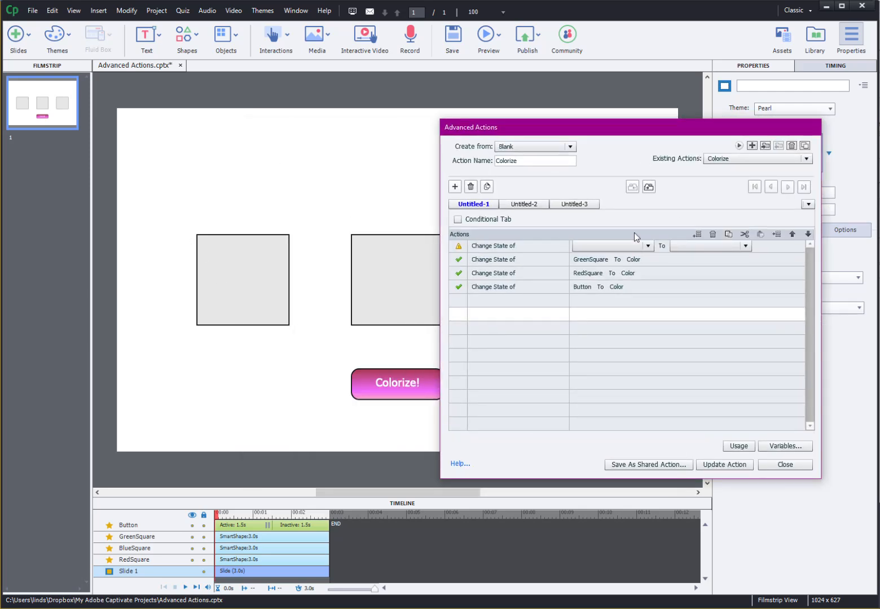
{"action": "left_click_drag", "start_coordinate": [684, 135], "coordinate": [512, 119]}
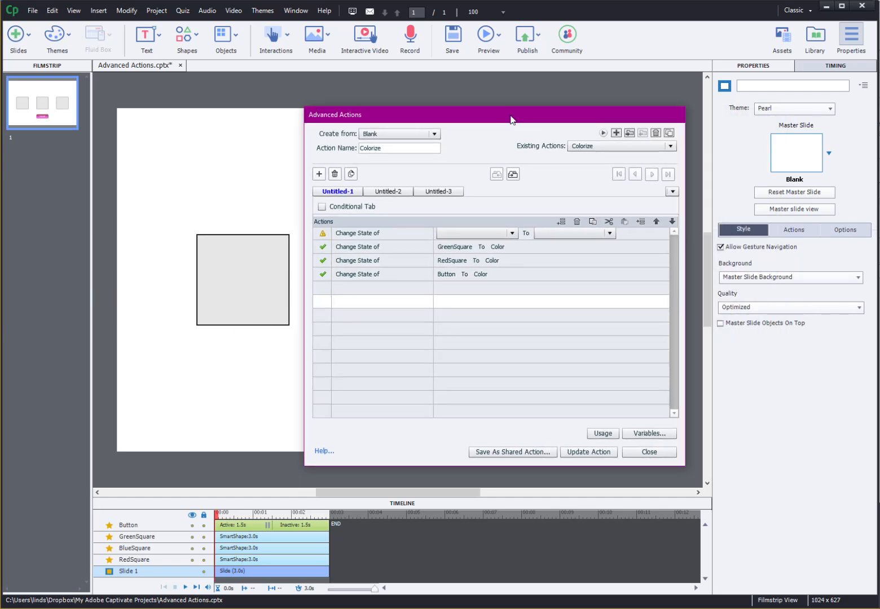
{"action": "left_click", "coordinate": [501, 232]}
{"action": "left_click", "coordinate": [503, 233]}
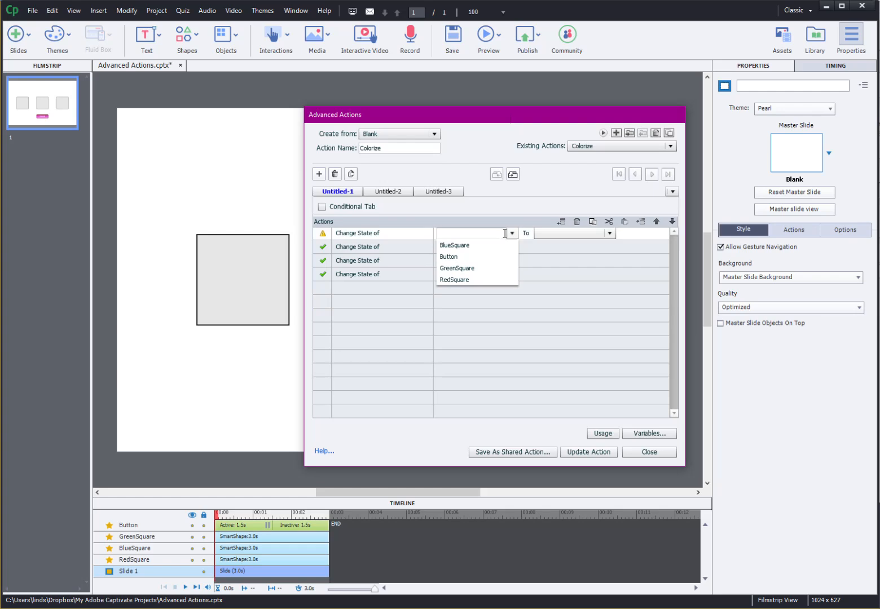
{"action": "left_click", "coordinate": [457, 268]}
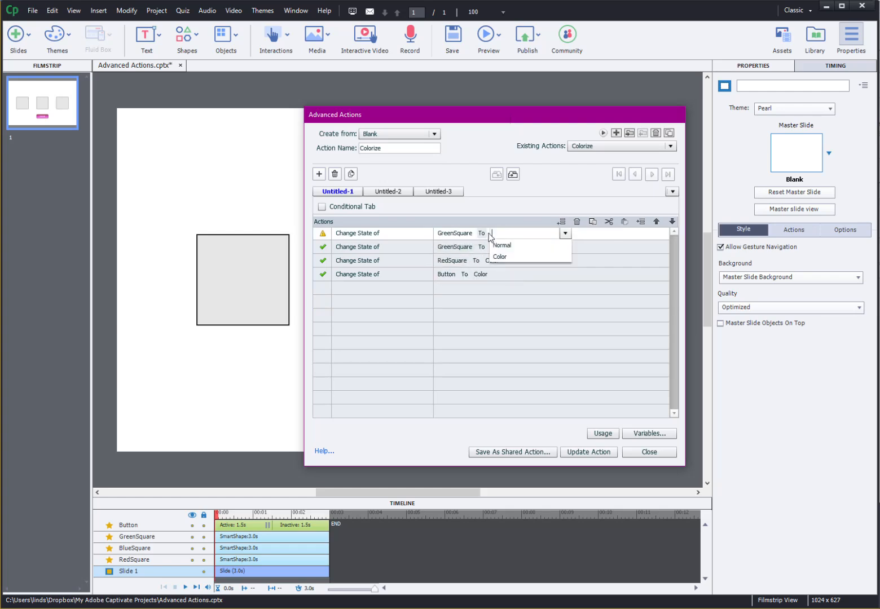
{"action": "left_click", "coordinate": [467, 234]}
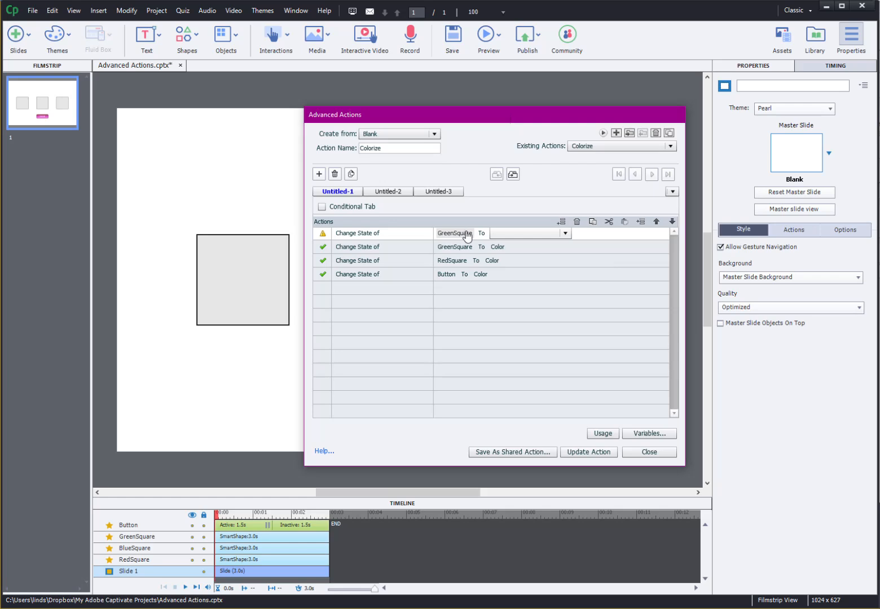
{"action": "left_click", "coordinate": [467, 234]}
{"action": "left_click", "coordinate": [467, 233]}
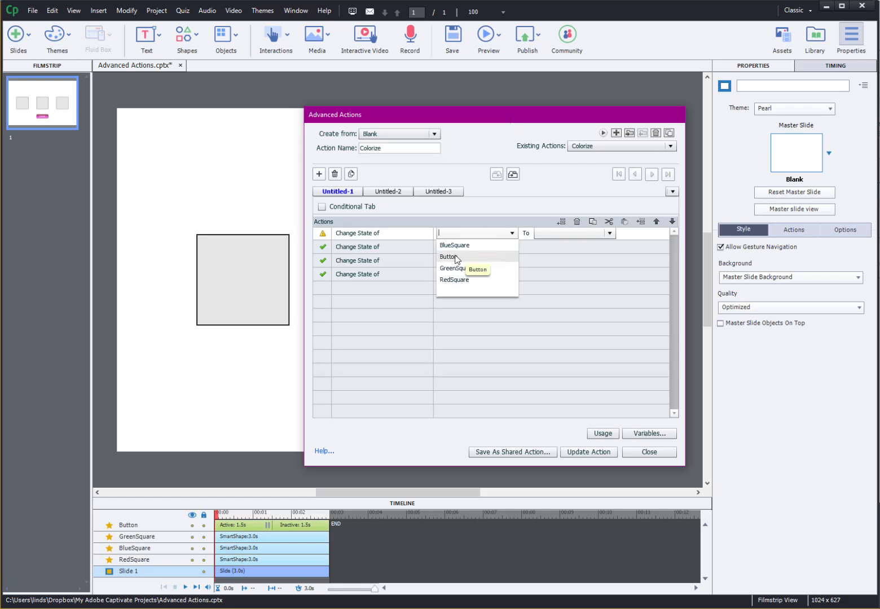
{"action": "left_click", "coordinate": [455, 247]}
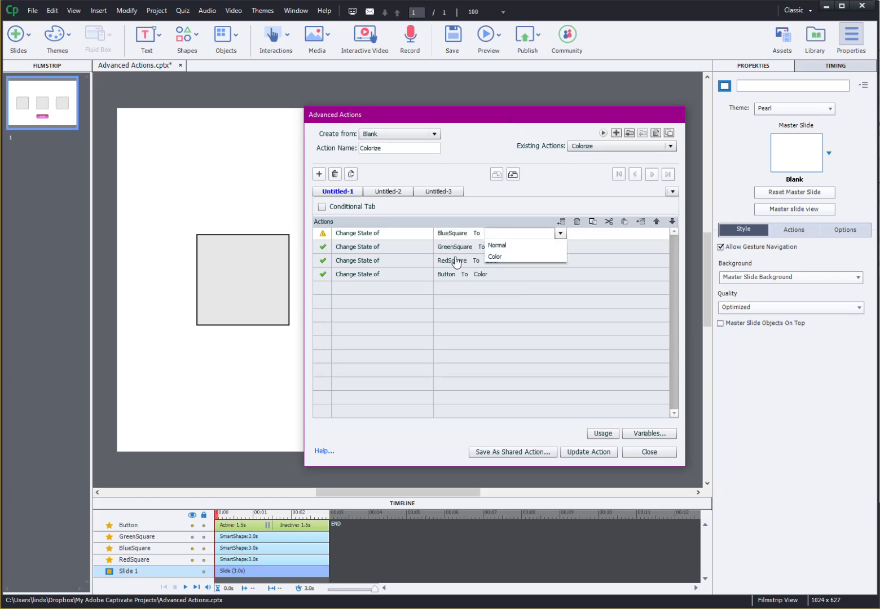
{"action": "left_click", "coordinate": [550, 257]}
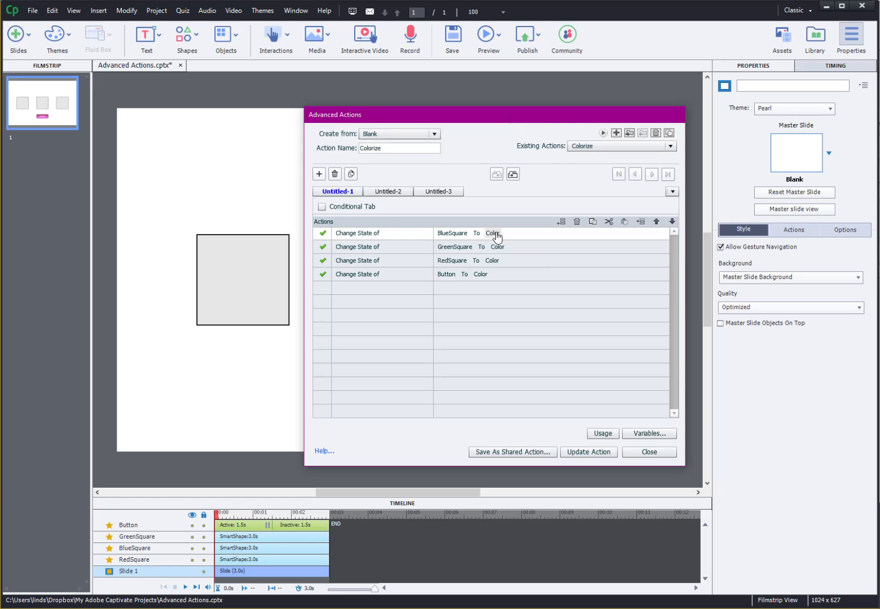
Update the Colorize advanced action and close the Advanced Actions dialog
{"action": "double_click", "coordinate": [375, 149]}
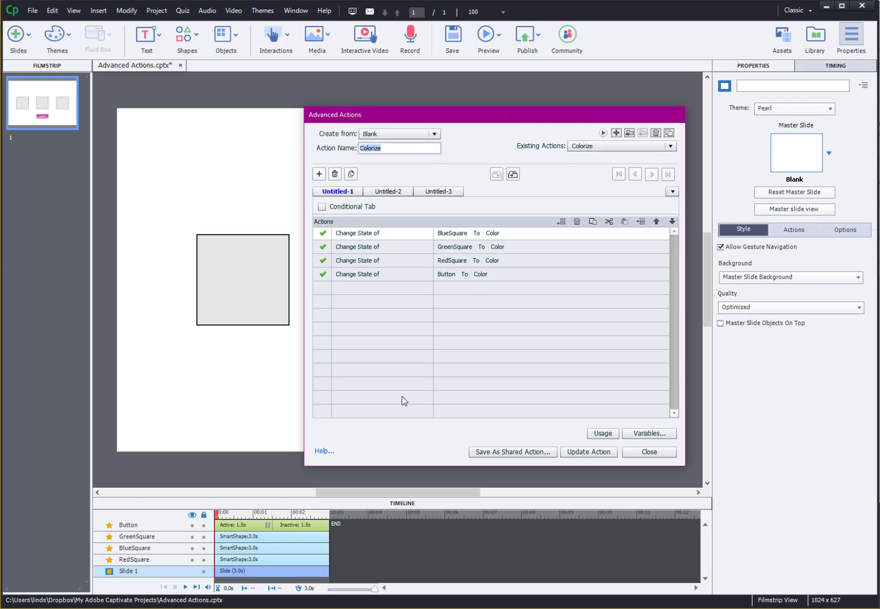
{"action": "left_click_drag", "start_coordinate": [468, 114], "coordinate": [601, 134]}
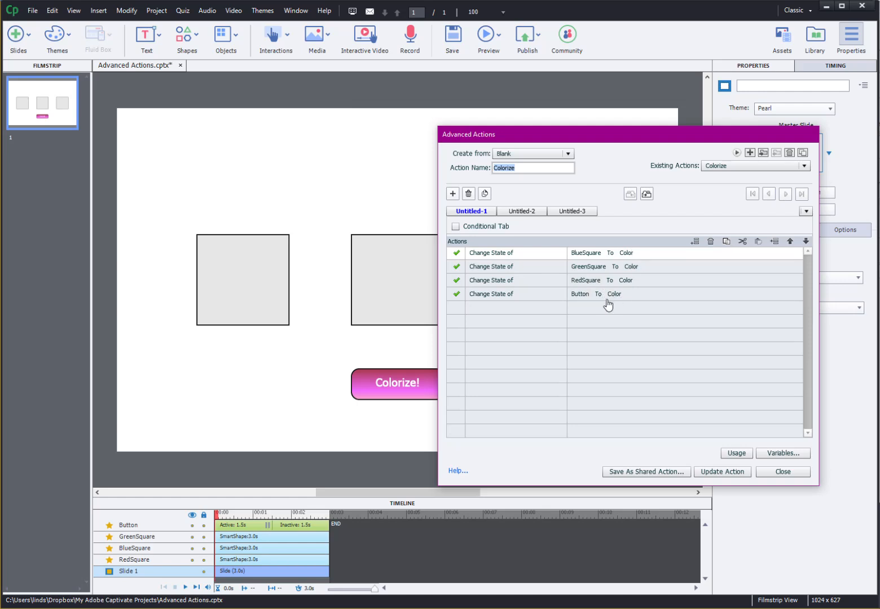
{"action": "left_click_drag", "start_coordinate": [650, 138], "coordinate": [502, 97]}
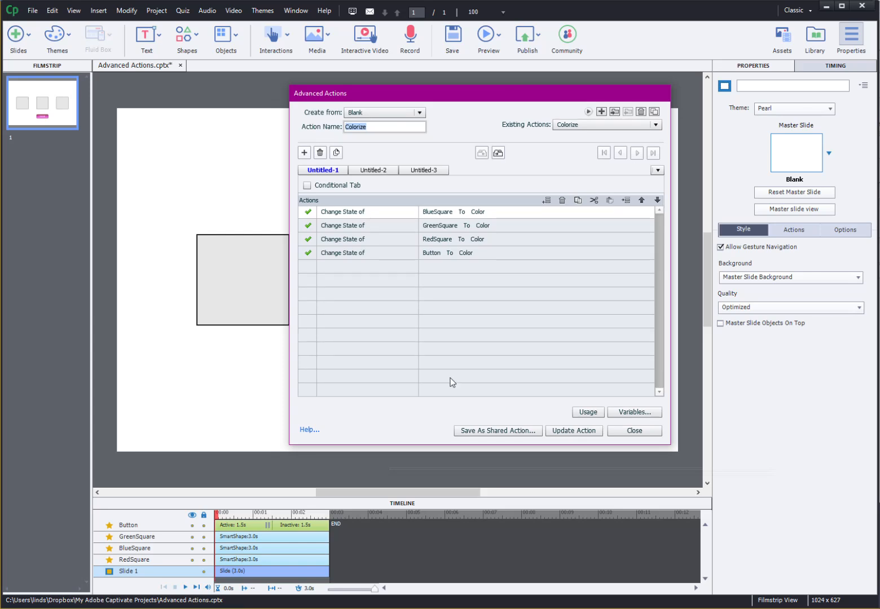
{"action": "left_click", "coordinate": [576, 431]}
{"action": "left_click", "coordinate": [511, 285]}
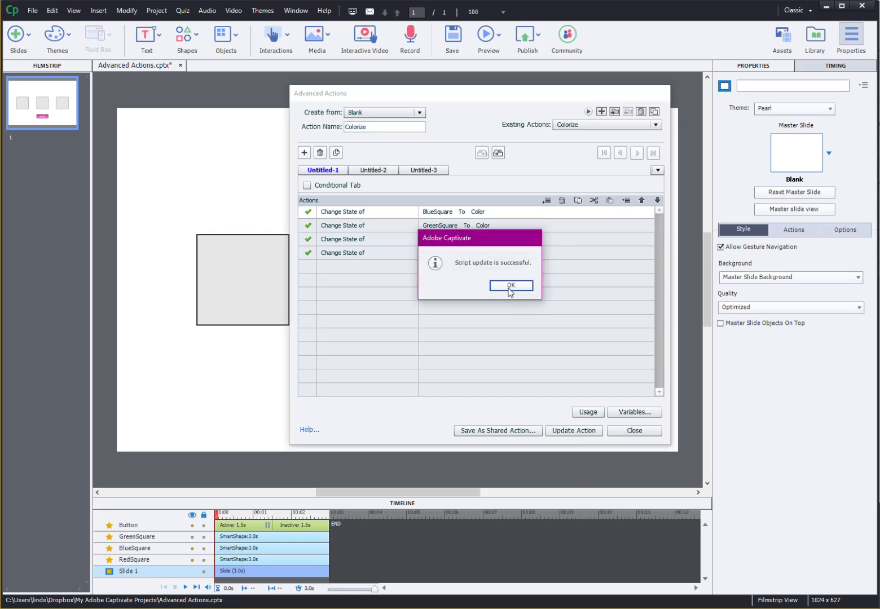
{"action": "left_click", "coordinate": [632, 431]}
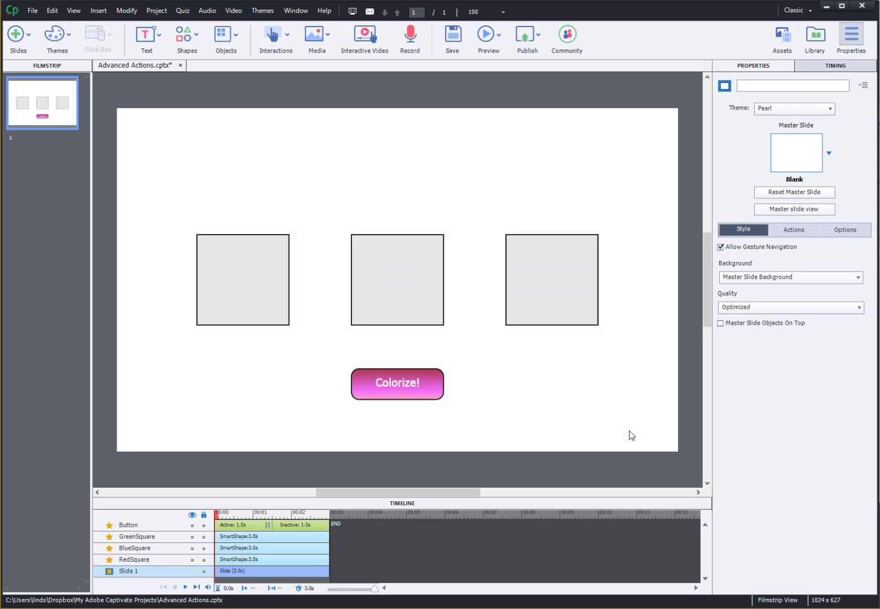
Check the success action and script assigned to the Colorize! button, then deselect it
{"action": "left_click", "coordinate": [385, 392]}
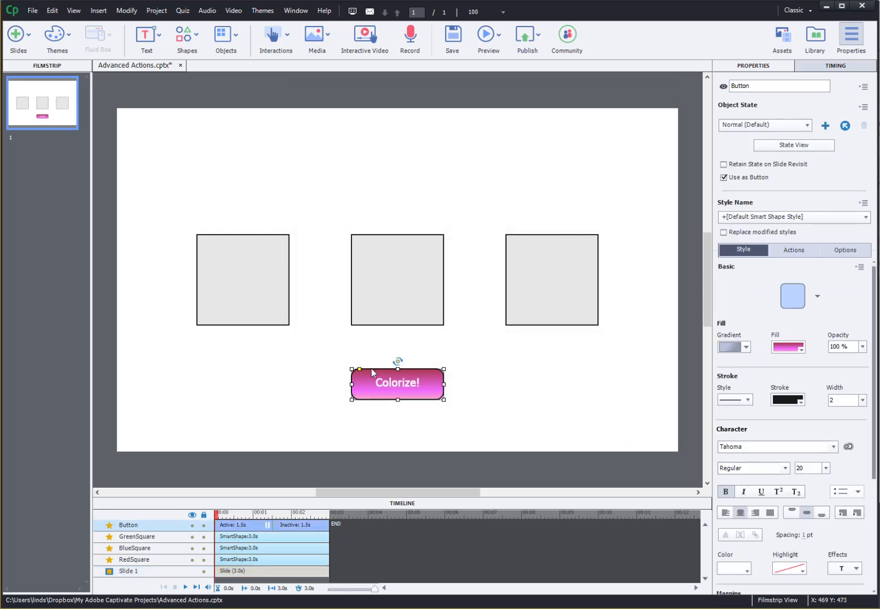
{"action": "left_click", "coordinate": [792, 250]}
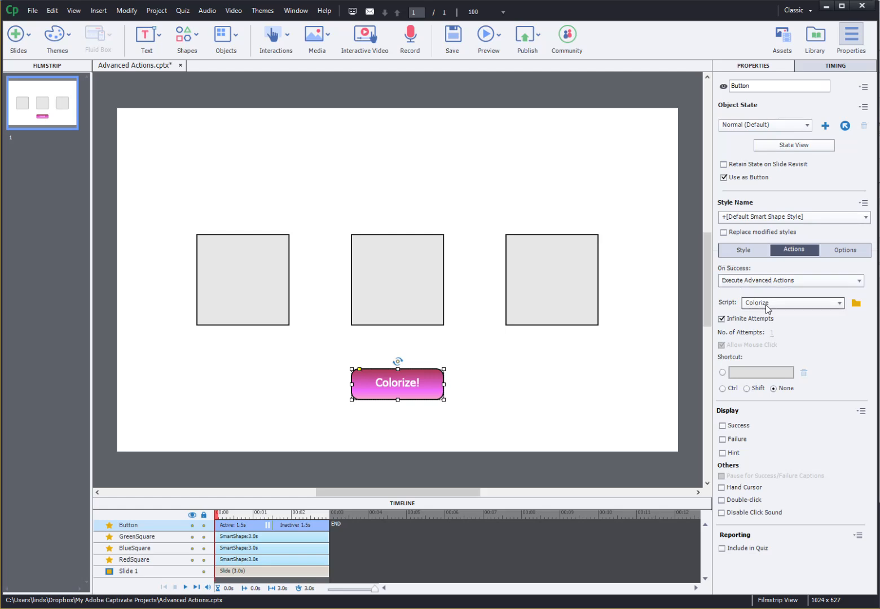
{"action": "left_click", "coordinate": [401, 118]}
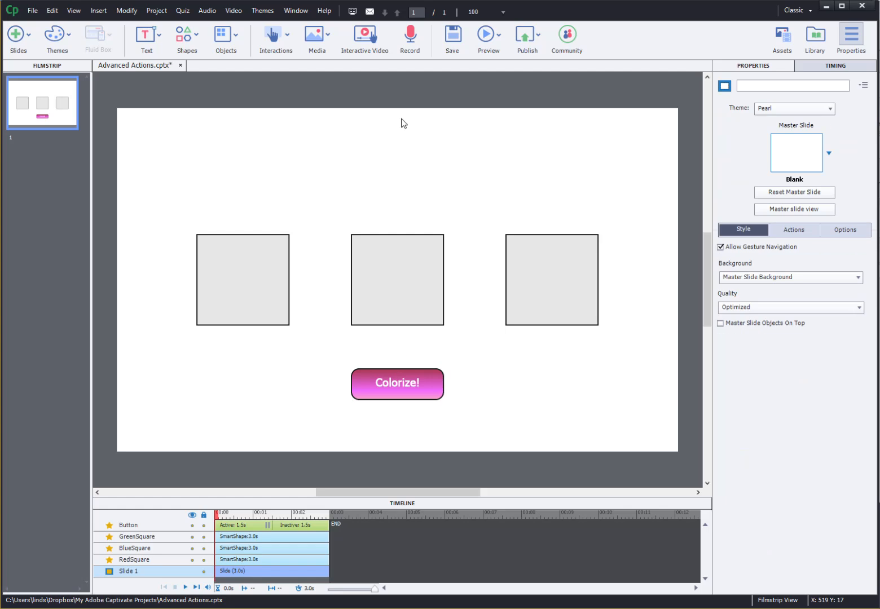
Preview the whole project, trigger the Colorize! button to test the advanced action, and close the preview
{"action": "left_click", "coordinate": [487, 36]}
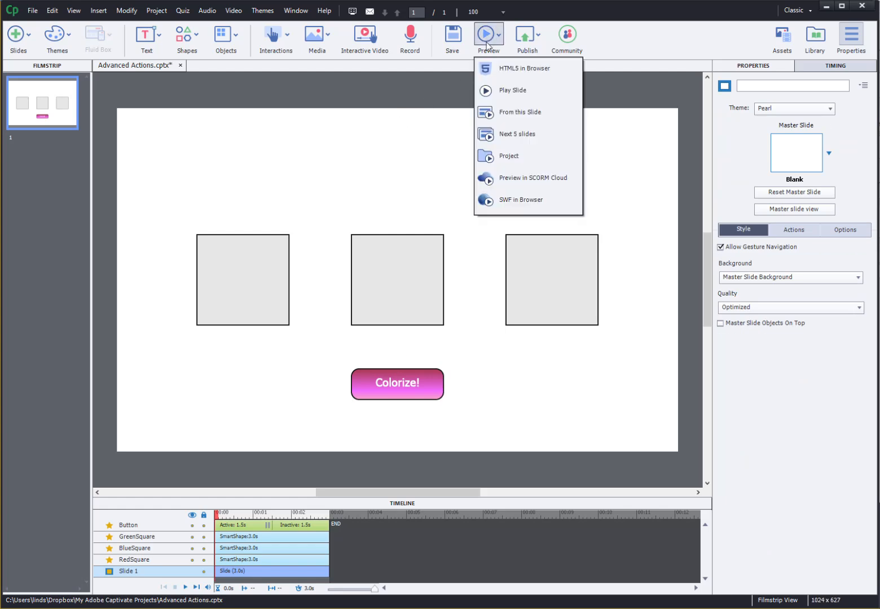
{"action": "left_click", "coordinate": [525, 157]}
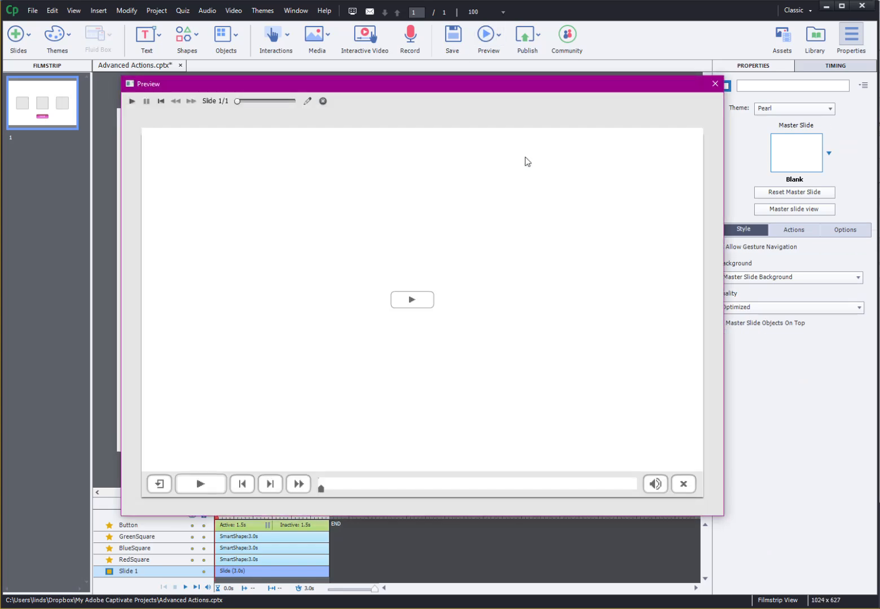
{"action": "left_click", "coordinate": [415, 305]}
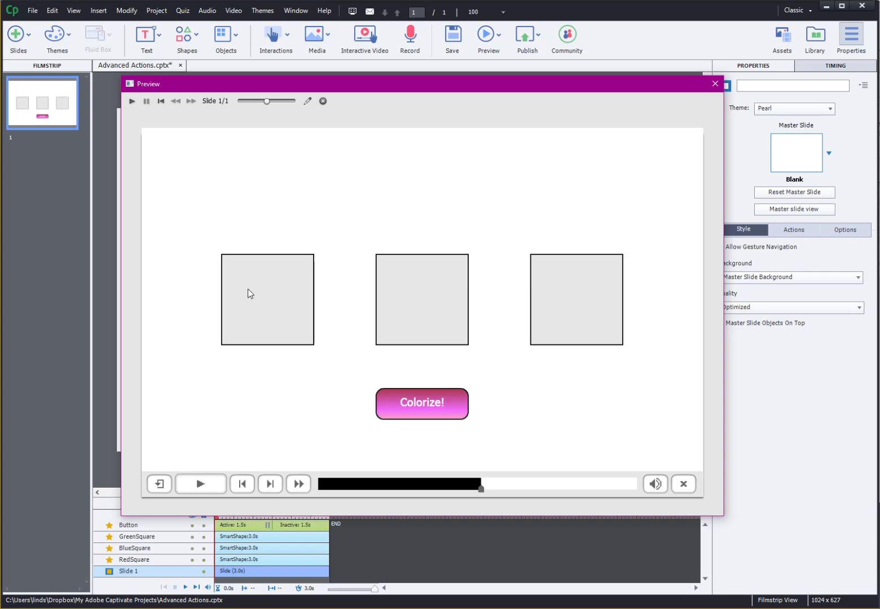
{"action": "left_click", "coordinate": [415, 402]}
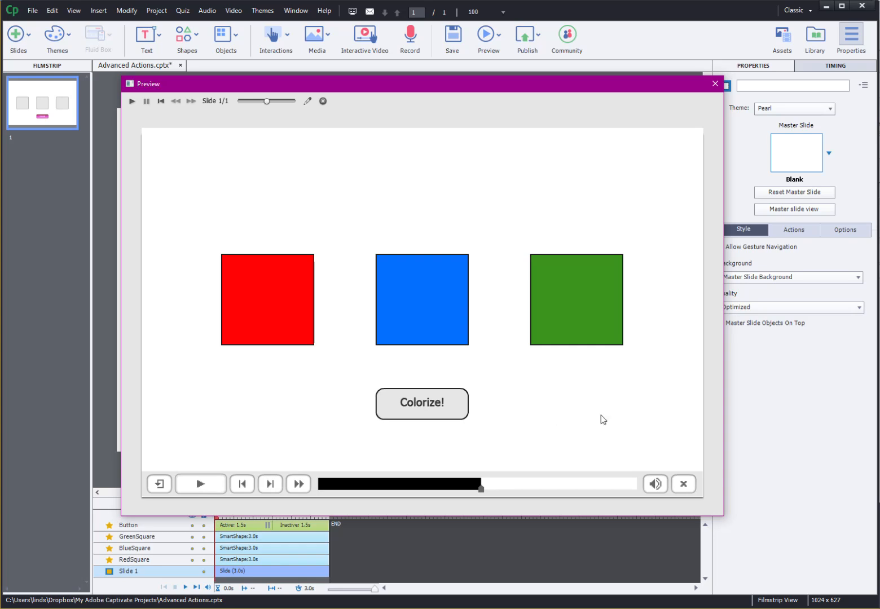
{"action": "left_click", "coordinate": [715, 84]}
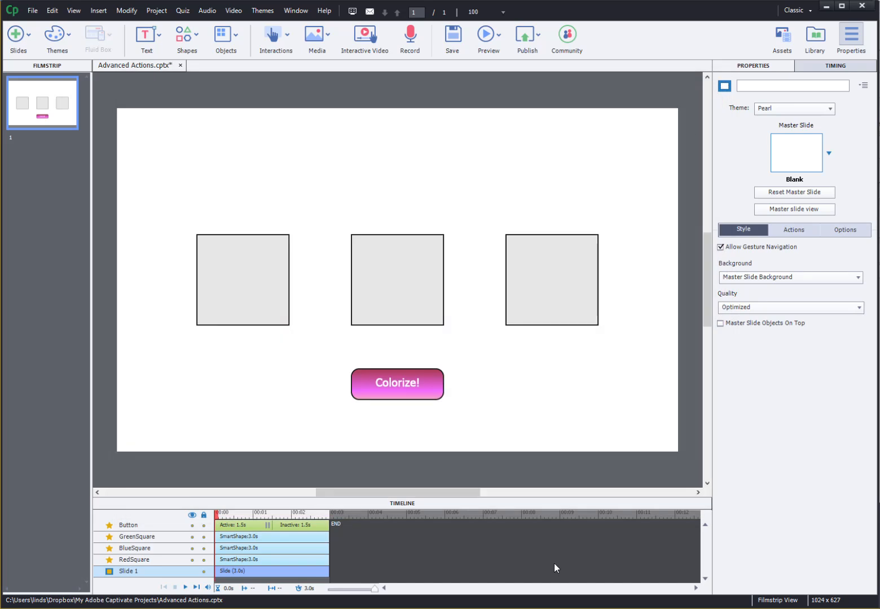